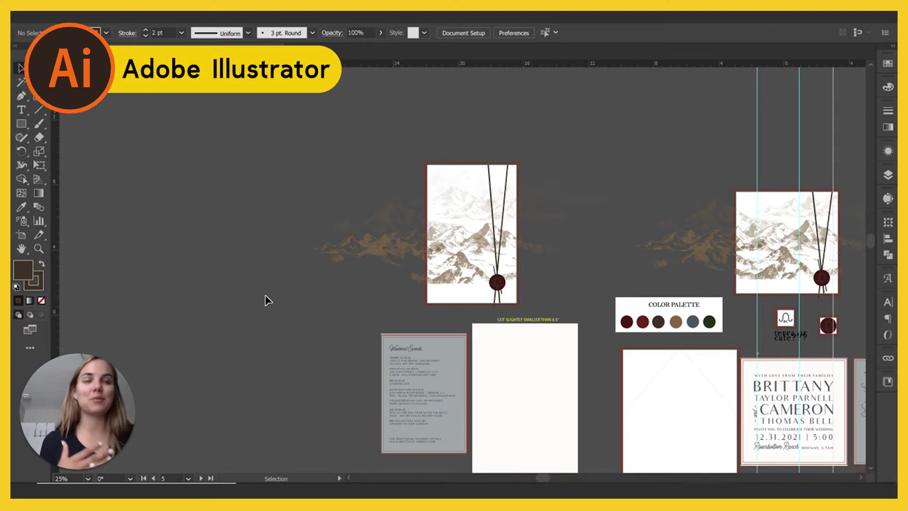
- Duplicate artboard 15 with its mountain artwork, strings and wax seal into the empty canvas beside the original
scroll(266, 301, left, 1)
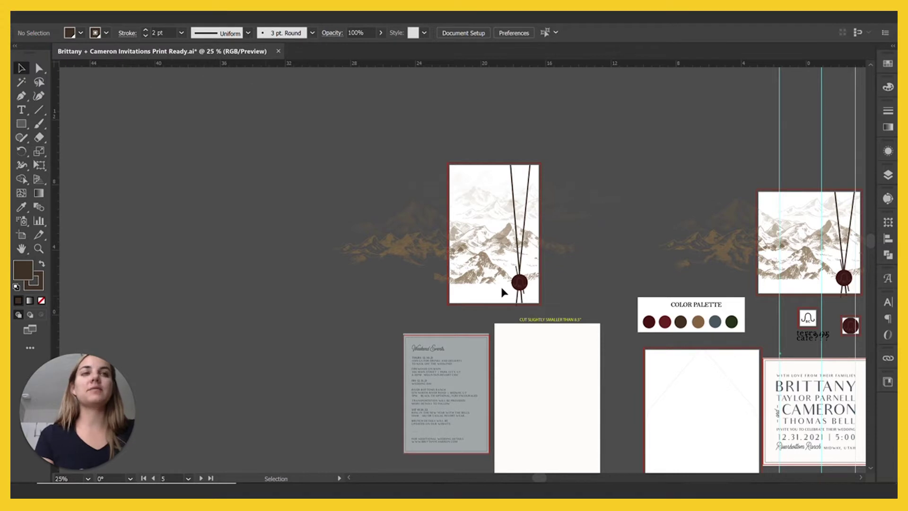
key(ctrl+equal)
key(ctrl+equal)
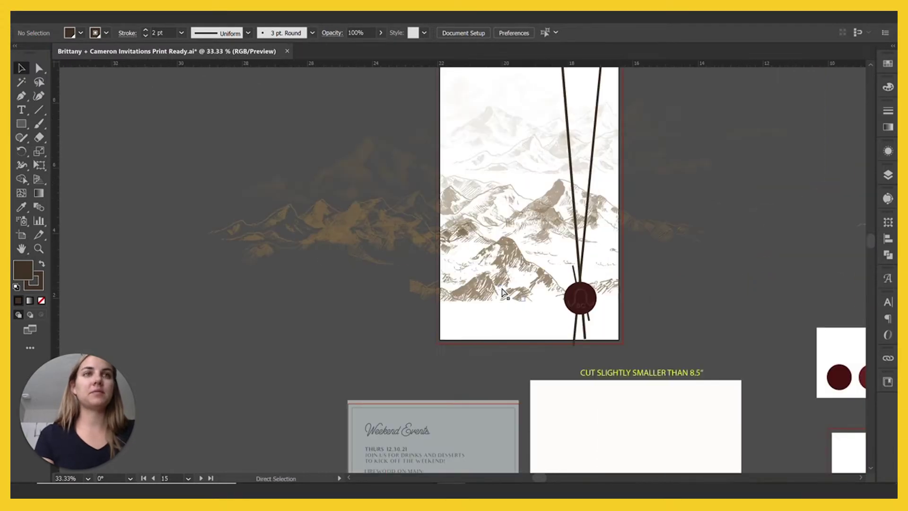
scroll(503, 294, up, 2)
scroll(503, 294, right, 4)
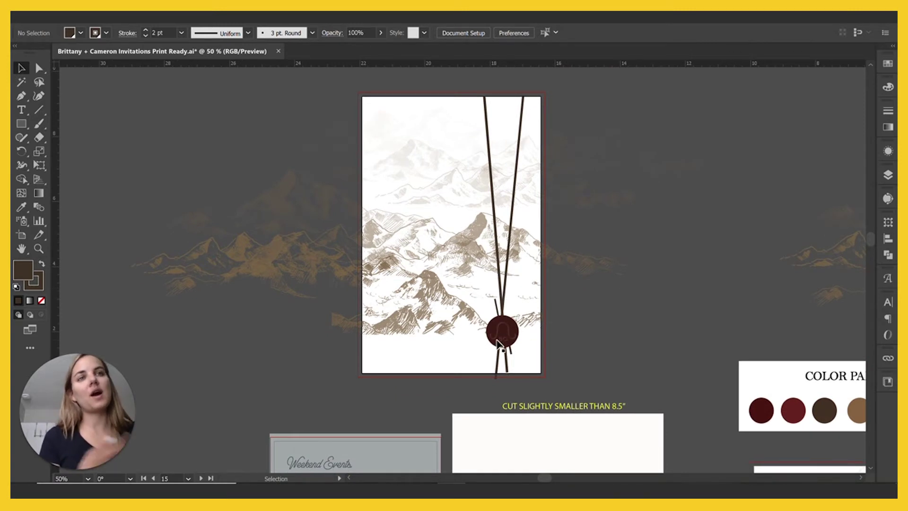
scroll(498, 344, left, 10)
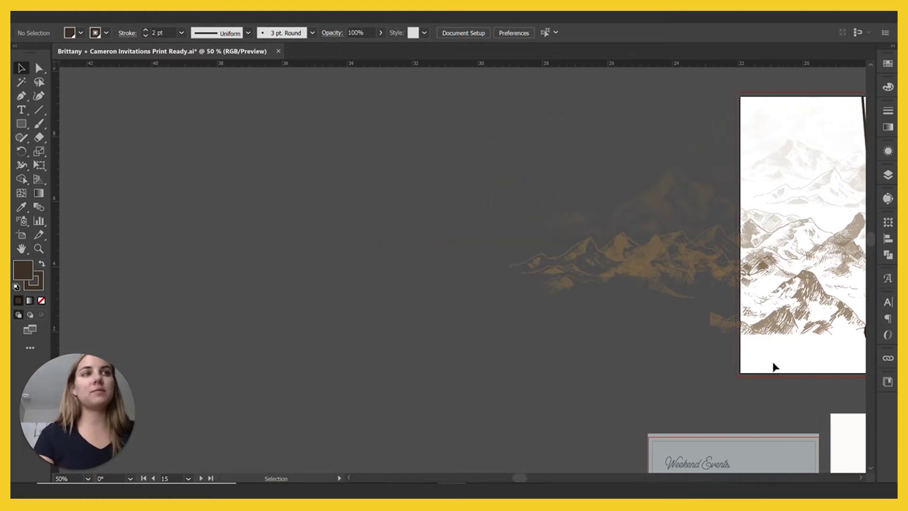
click(22, 234)
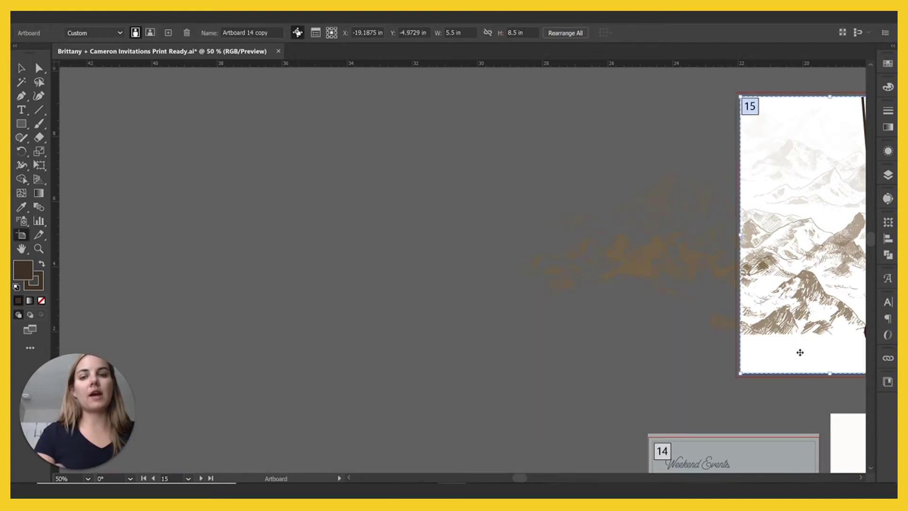
drag(800, 353, 493, 357)
mouse_move(225, 329)
mouse_down()
mouse_move(207, 328)
mouse_move(238, 334)
mouse_up()
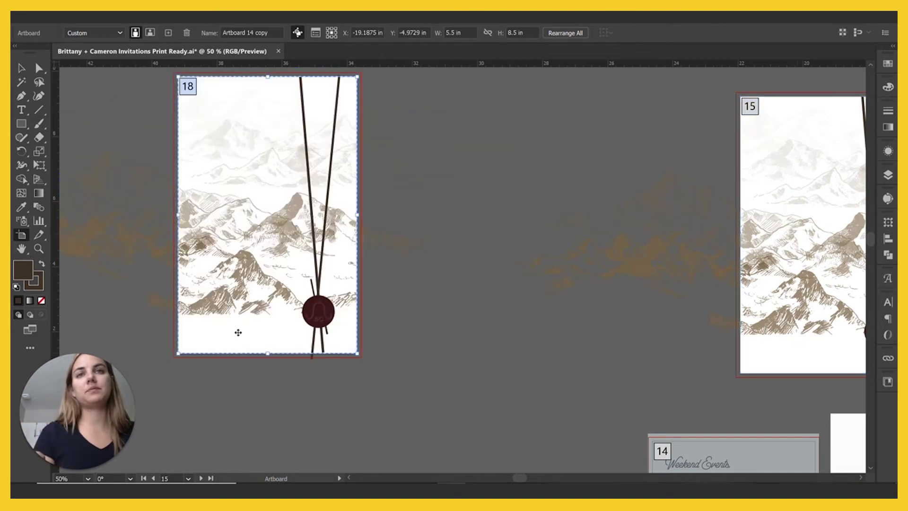
click(21, 68)
scroll(234, 223, up, 3)
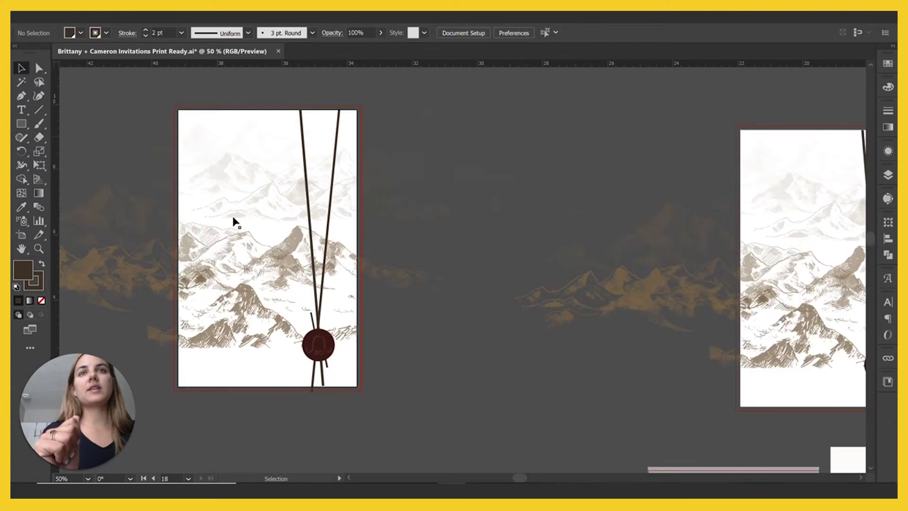
scroll(241, 229, left, 10)
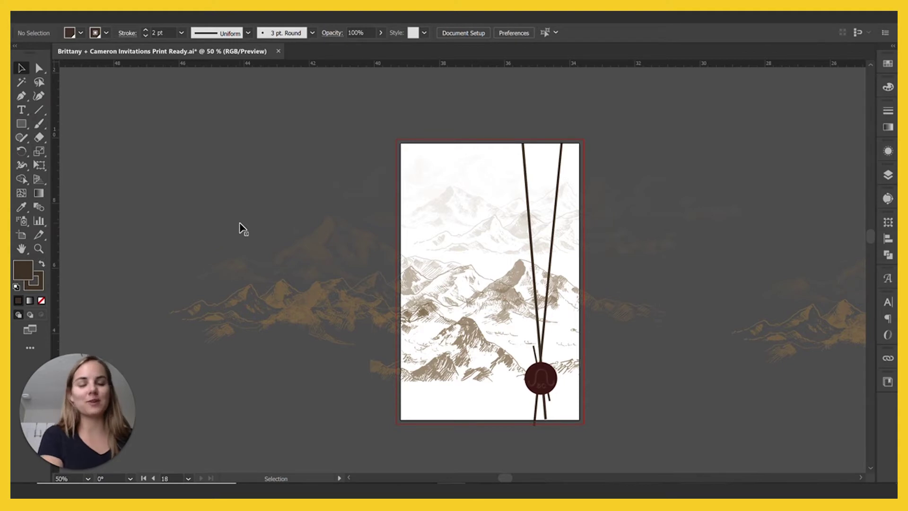
key(shift+o)
drag(492, 279, 496, 317)
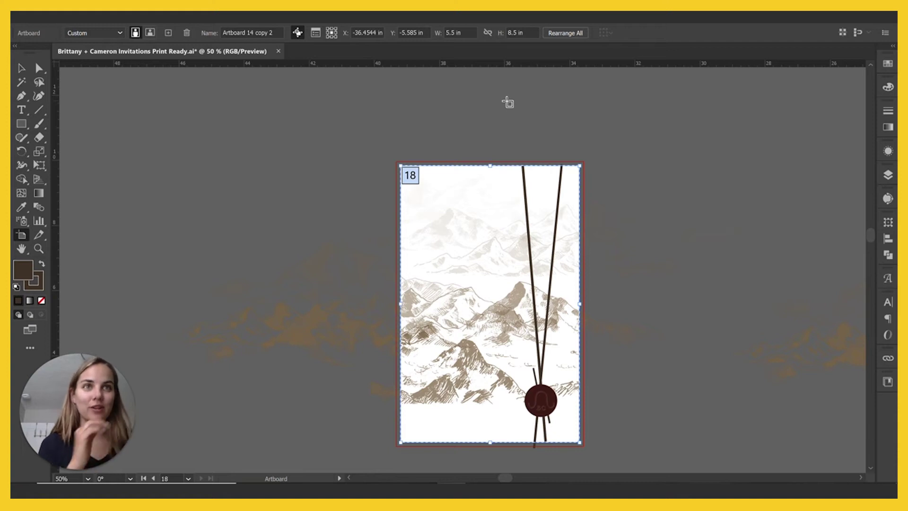
scroll(507, 81, down, 2)
key(v)
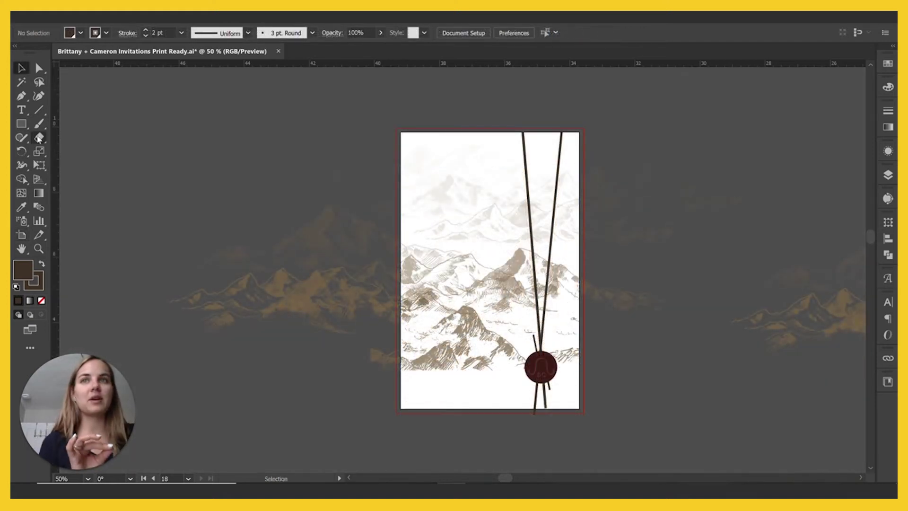
- Measure the blank strip below the copied artboard's mountains with a temporary rectangle, and delete the rectangle
click(22, 124)
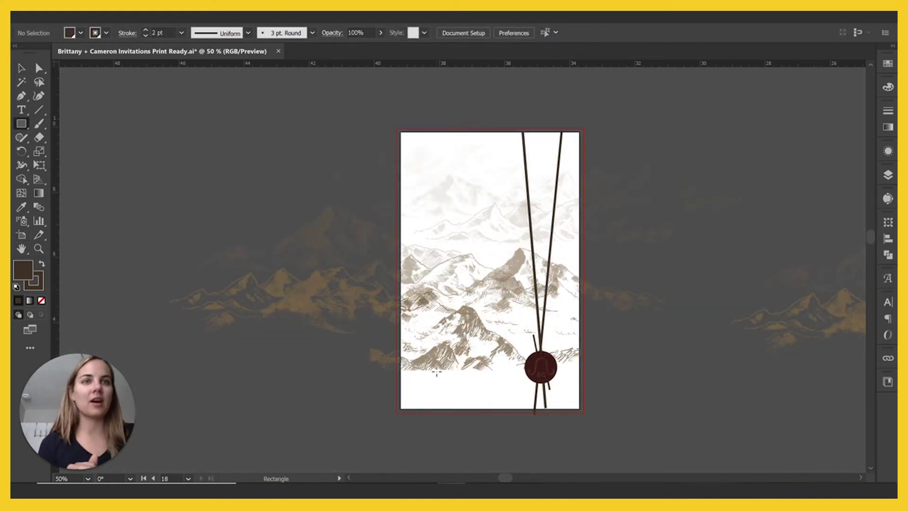
drag(436, 370, 464, 410)
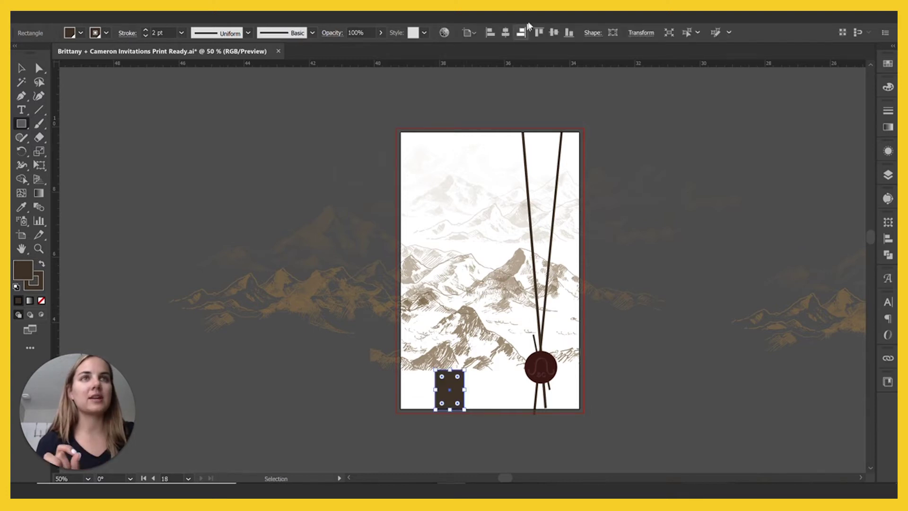
click(641, 33)
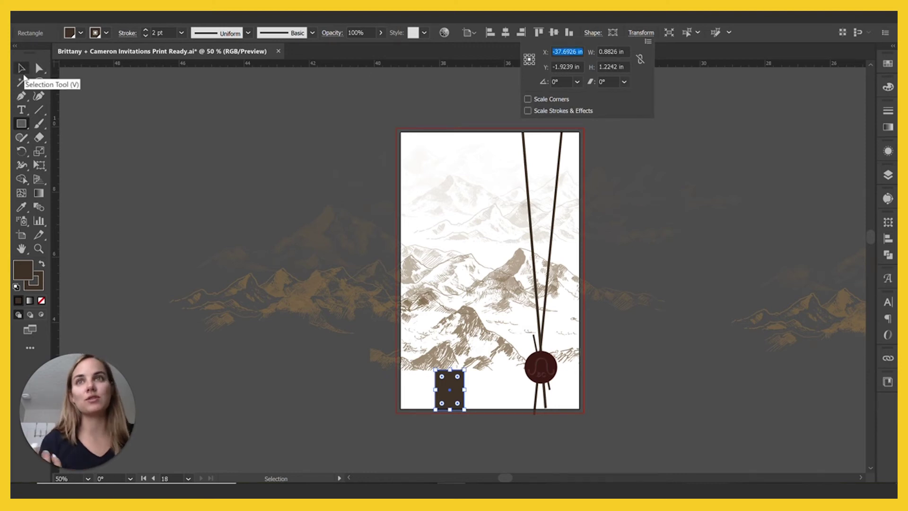
click(22, 69)
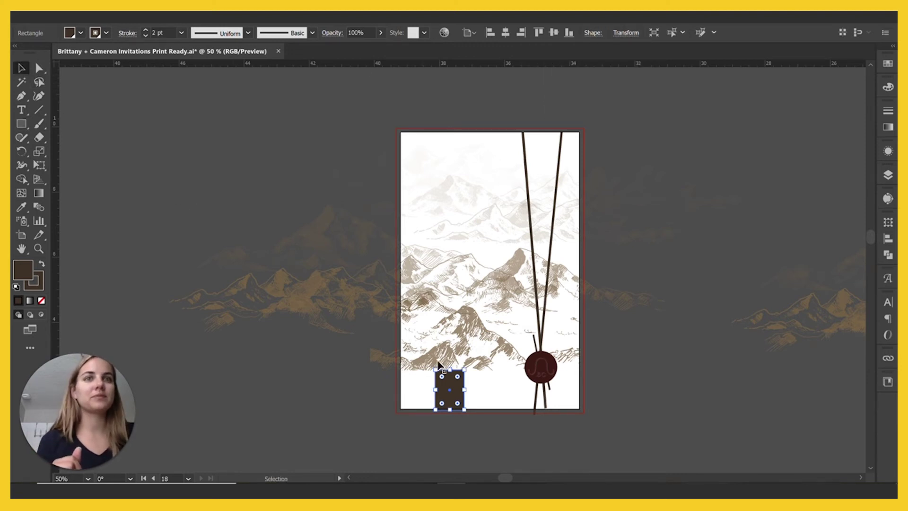
key(Delete)
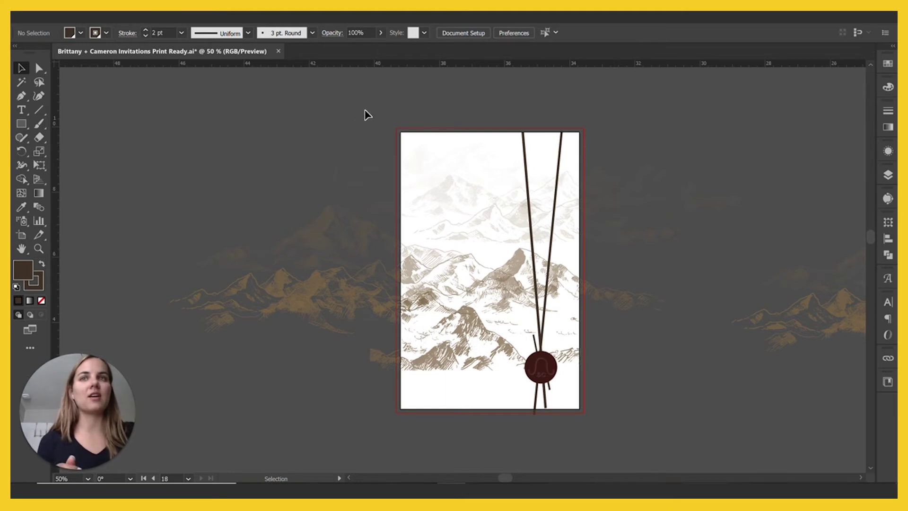
- Draw two unfilled rectangles on the copied artboard, one about 5.52 x 7.35 in ending at the mountains' base and one around the full artboard
click(22, 126)
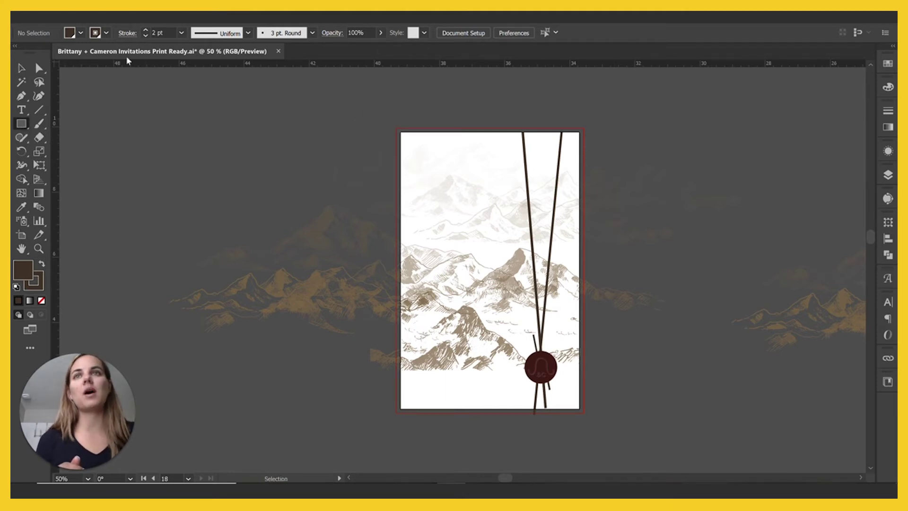
click(81, 33)
click(17, 53)
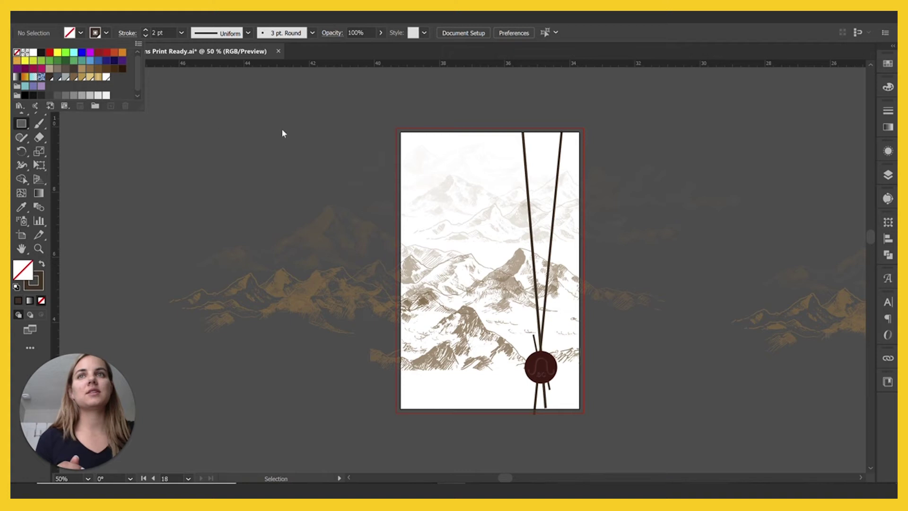
click(395, 133)
drag(403, 136, 581, 370)
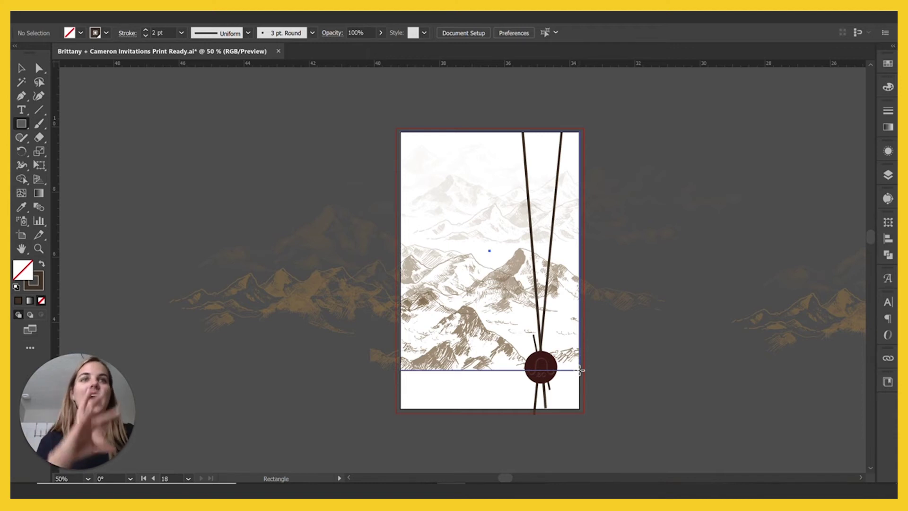
drag(580, 370, 580, 370)
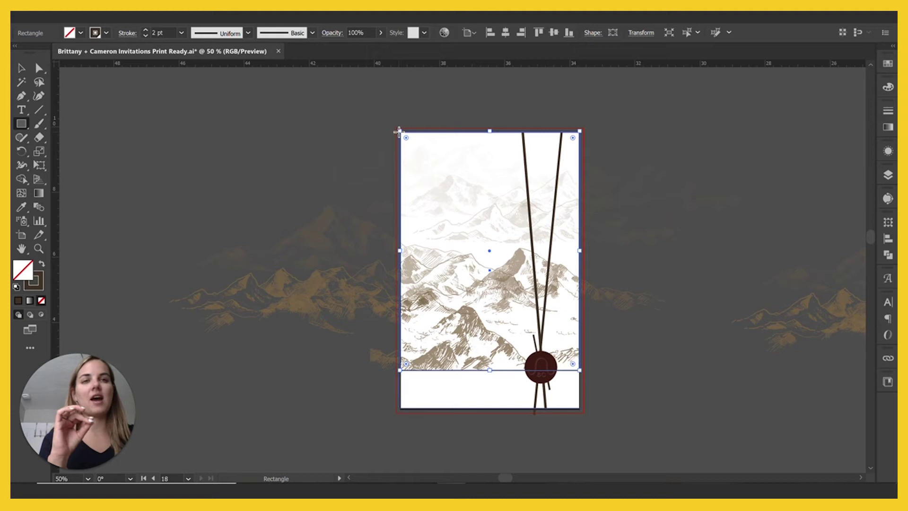
key(ctrl+z)
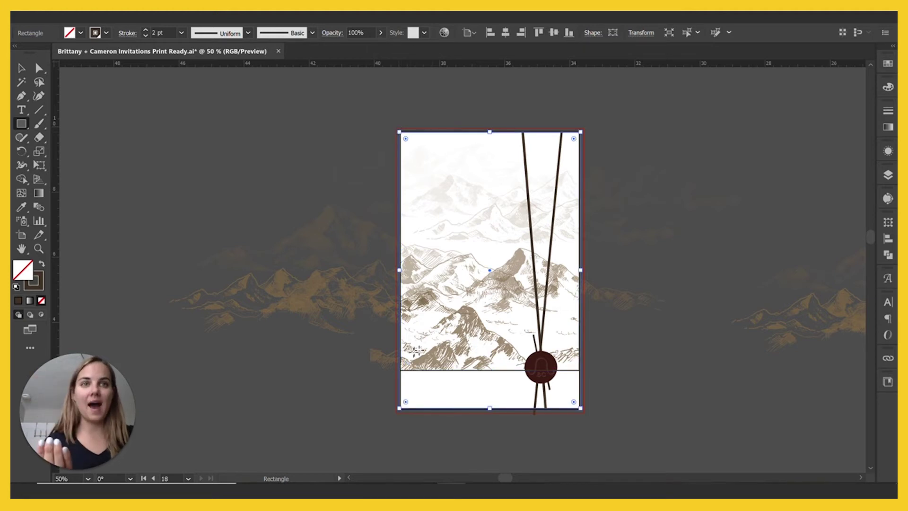
- Draw an unfilled rectangle around the blank strip below the mountains, extending past the artboard's side and bottom edges
drag(600, 418, 393, 370)
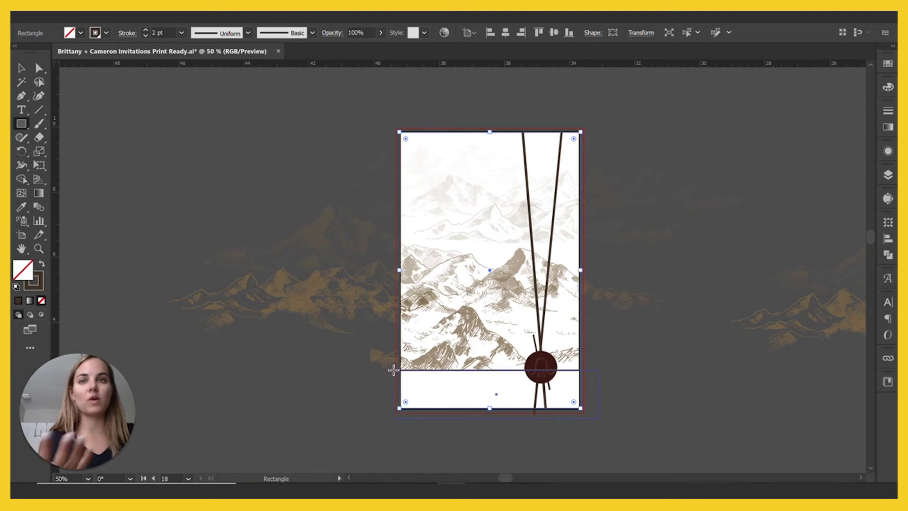
drag(393, 370, 394, 370)
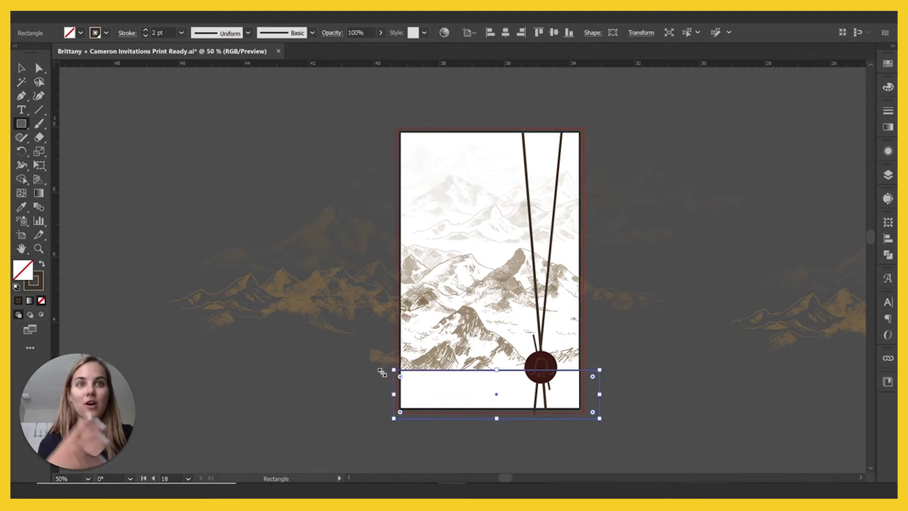
key(v)
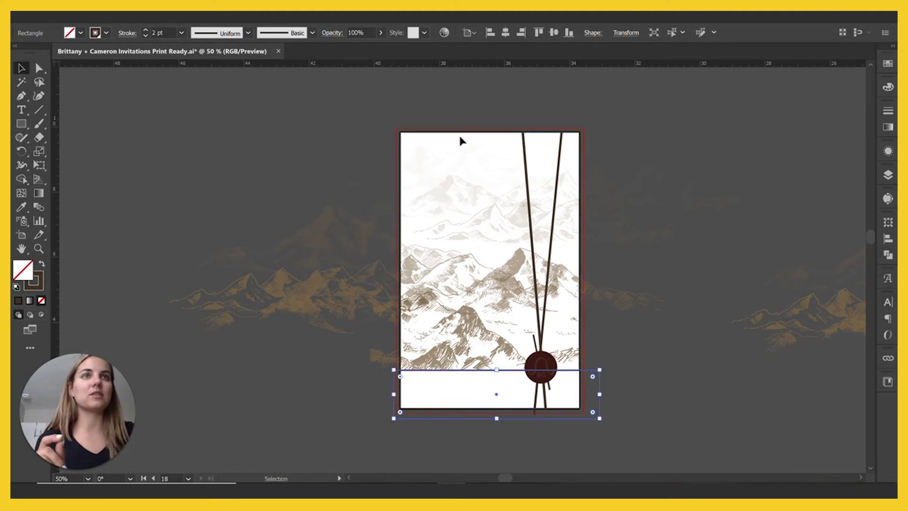
- Check the dimensions of the outline rectangle that ends at the mountains' base, and deselect it
click(577, 366)
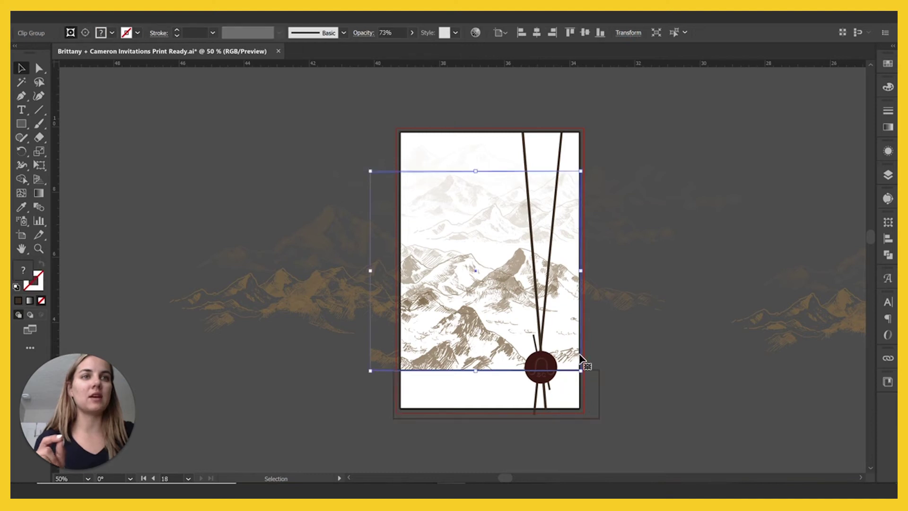
click(580, 150)
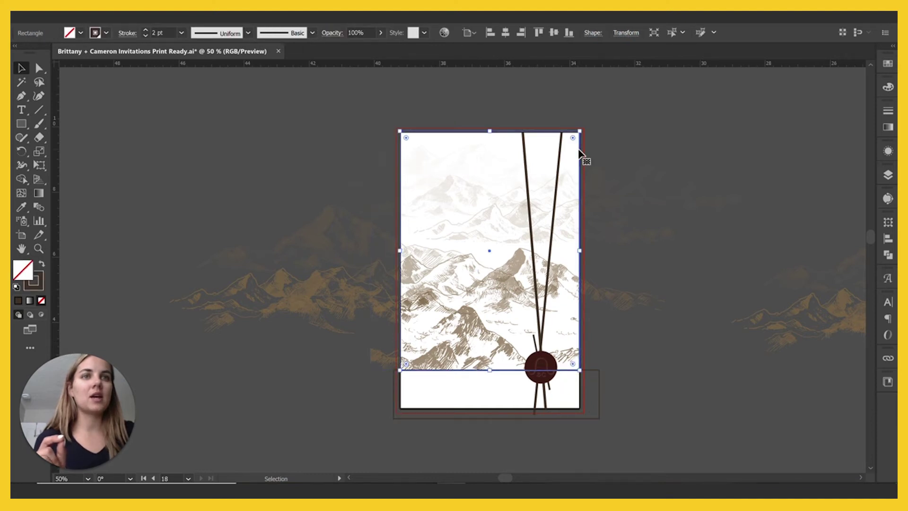
click(627, 33)
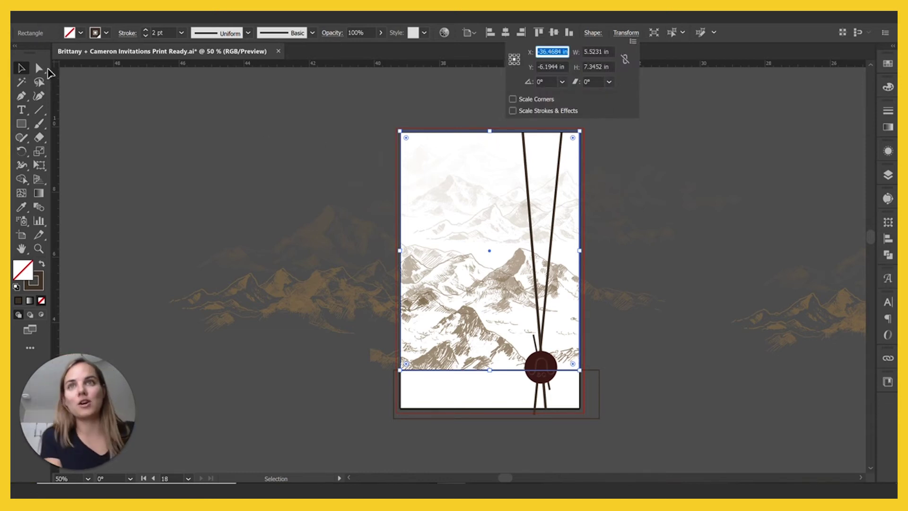
key(Escape)
click(246, 191)
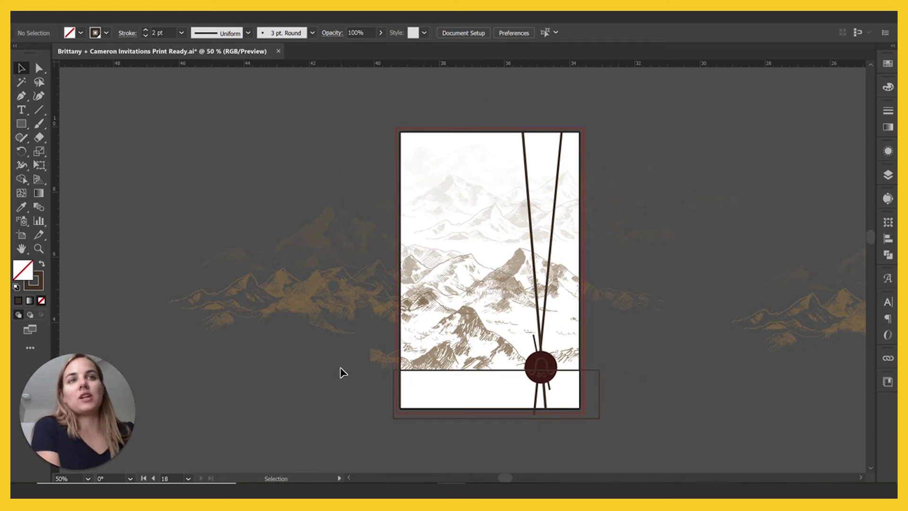
- Set the height of artboard 18 to 17 in
click(21, 235)
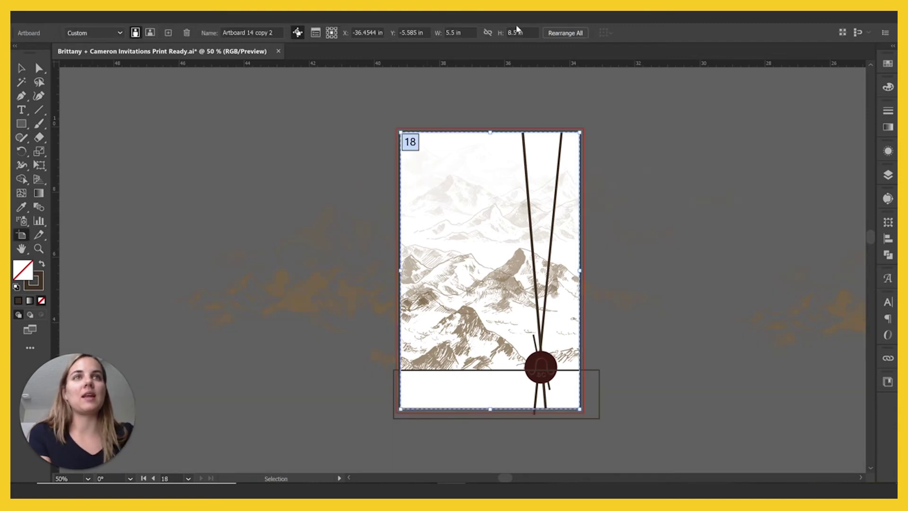
click(518, 32)
text(17)
key(Return)
click(21, 68)
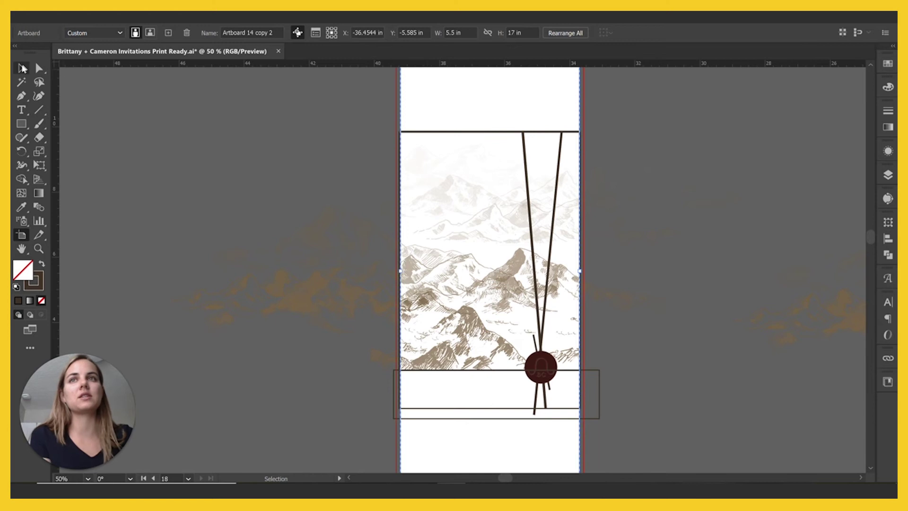
- Delete the string pieces crossing the mountain artwork on the extended artboard
scroll(478, 278, down, 2)
scroll(478, 276, down, 1)
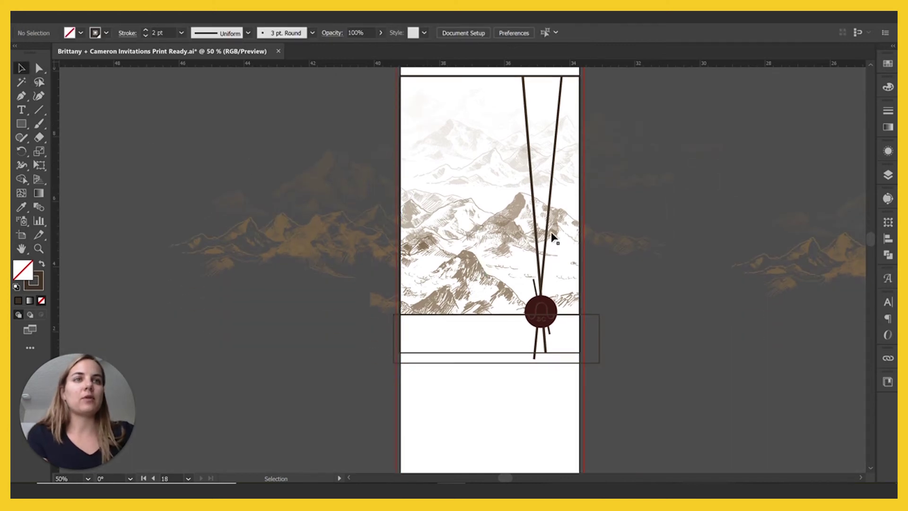
click(547, 242)
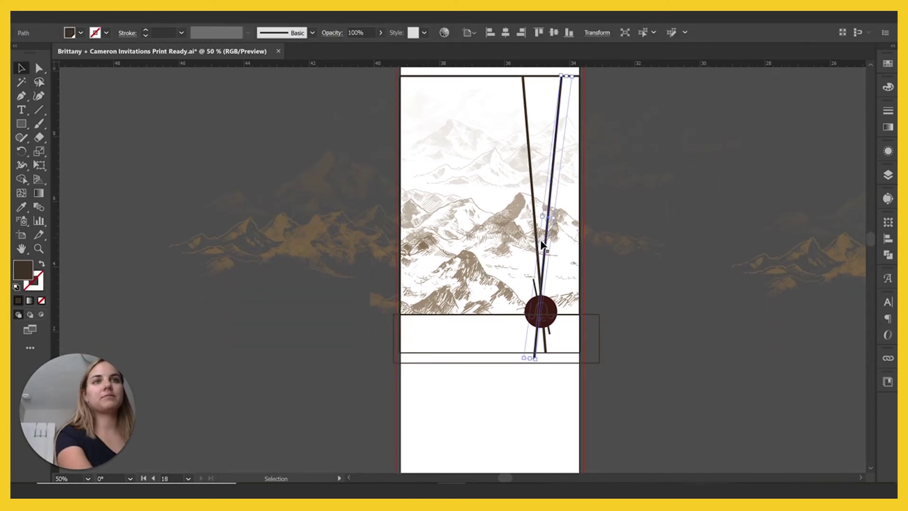
key(Delete)
click(540, 298)
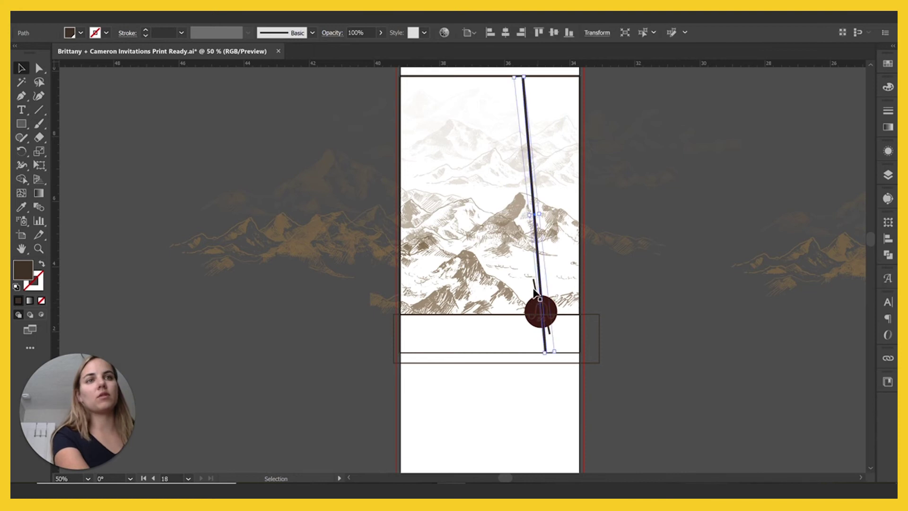
key(Delete)
click(544, 316)
key(Delete)
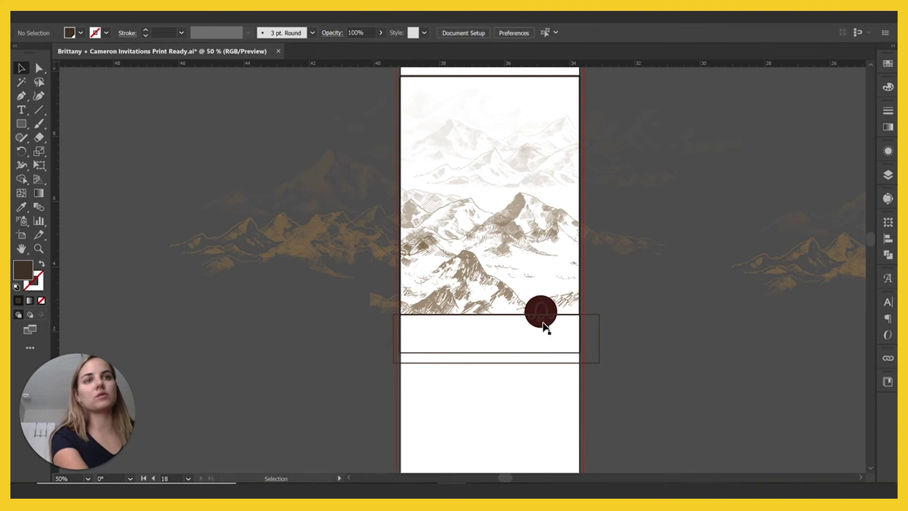
- Delete the wax seal, its monogram and the leftover string piece at the base of the mountain artwork
click(543, 325)
key(Delete)
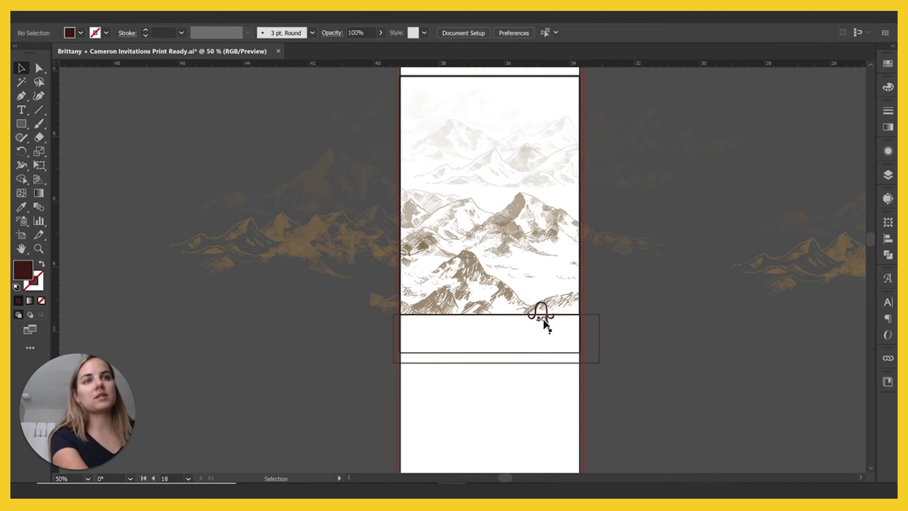
click(544, 323)
key(Delete)
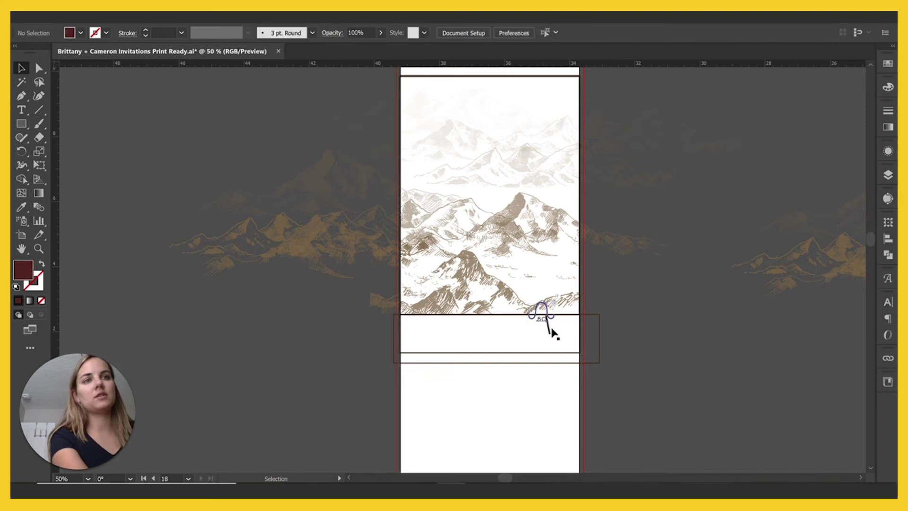
click(548, 333)
- Move the strip outline rectangle to the pasteboard left of the artboard and the tall outline rectangle to its right
click(598, 339)
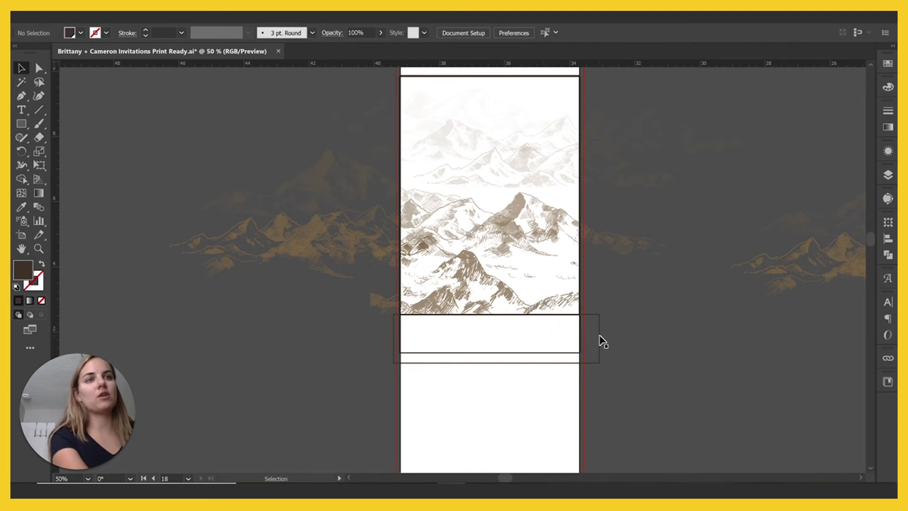
click(599, 338)
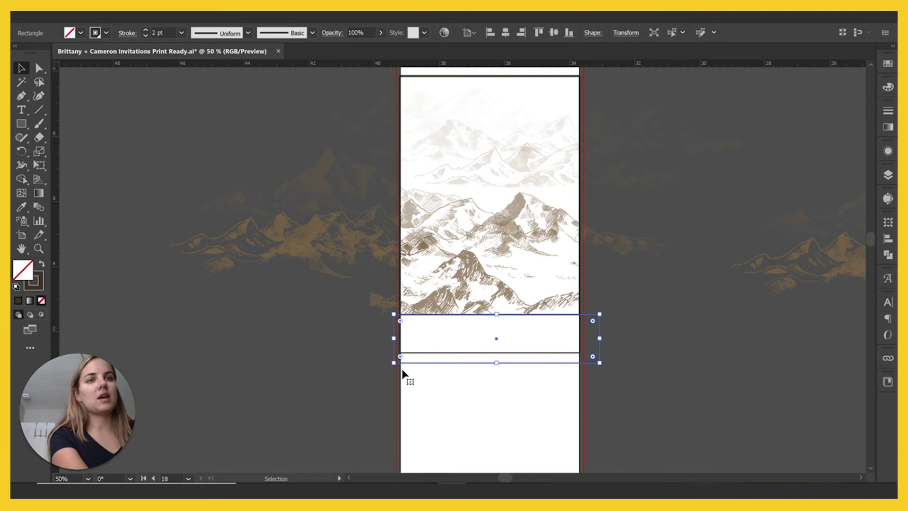
drag(423, 367, 147, 345)
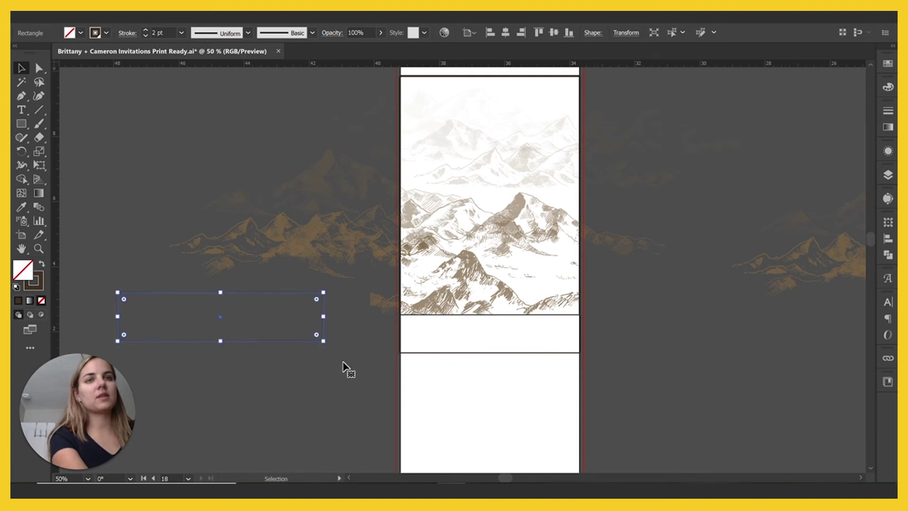
click(557, 354)
drag(557, 354, 766, 355)
click(609, 320)
- Move the mountain artwork together with its outline rectangle down to the artboard's bottom edge
scroll(608, 312, down, 2)
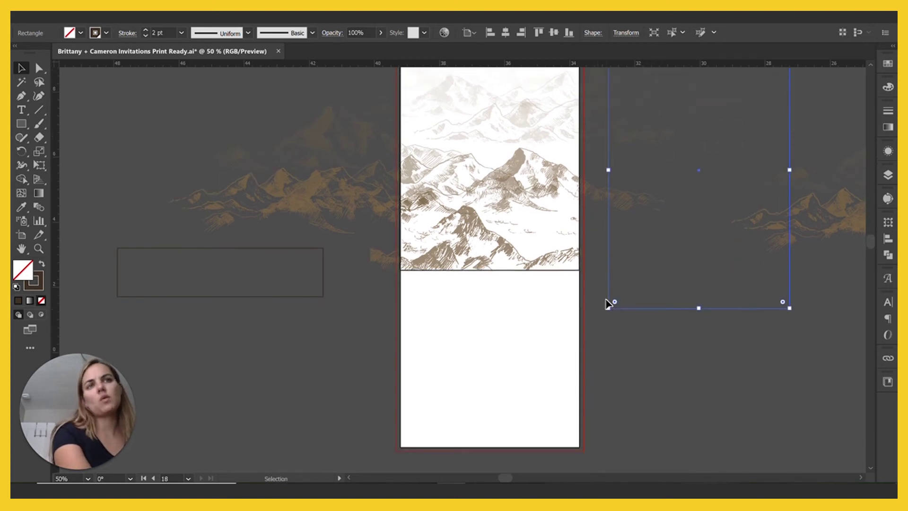
click(527, 273)
scroll(524, 327, up, 3)
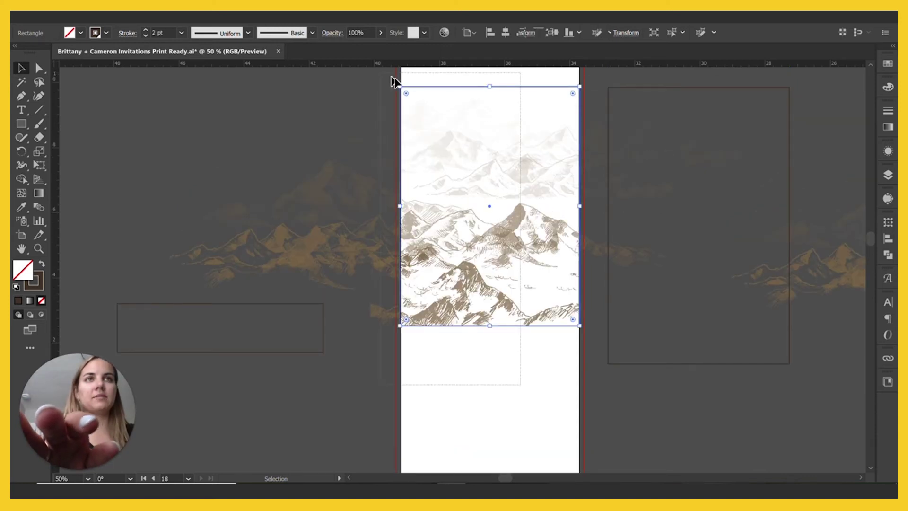
drag(385, 77, 548, 179)
scroll(558, 185, down, 4)
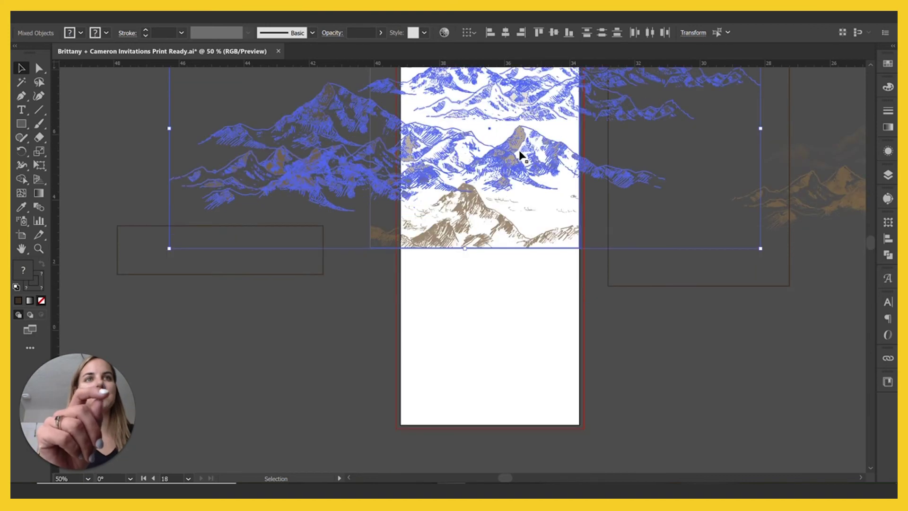
drag(514, 149, 512, 326)
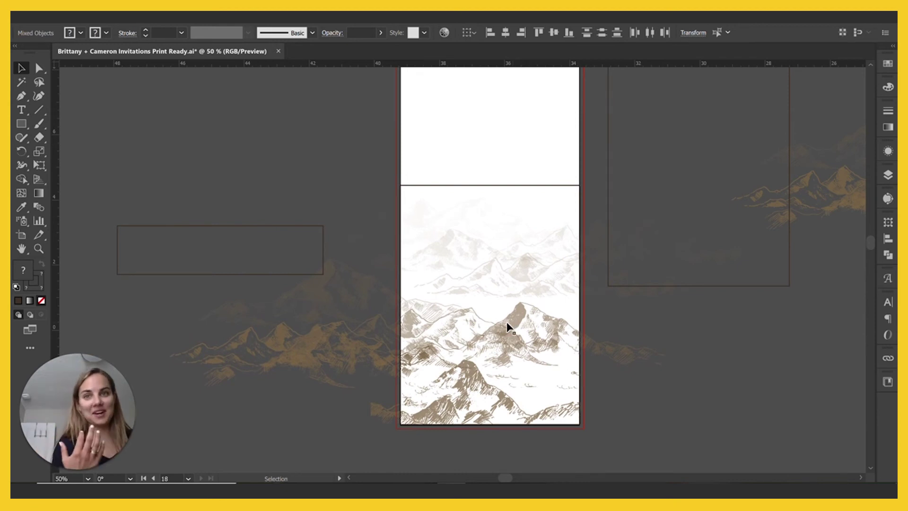
- Reshape the mountain clip group's mask by its corner points to reach the side and bottom bleed lines and the outline's top edge
click(507, 323)
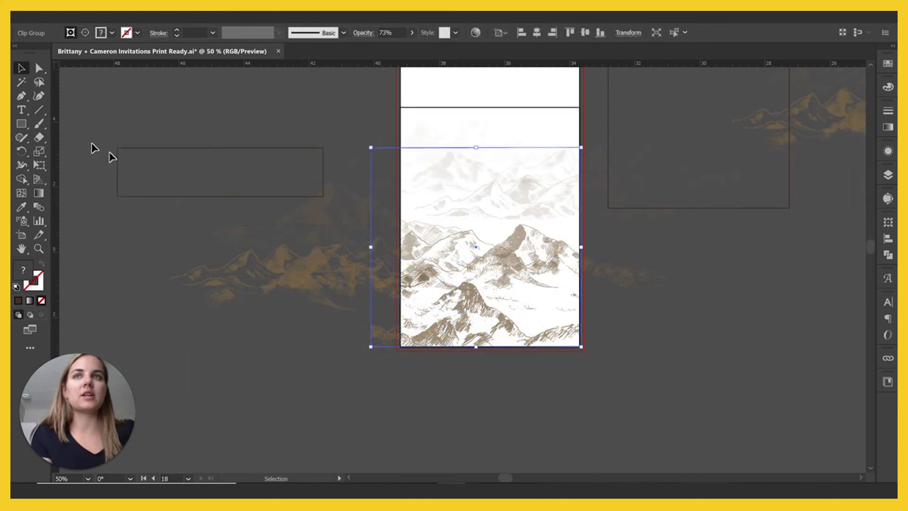
click(39, 68)
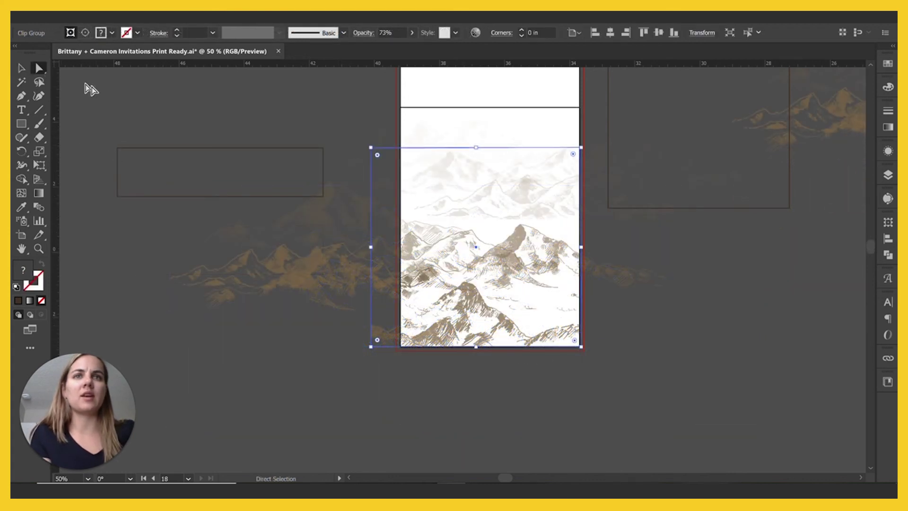
click(371, 347)
drag(371, 347, 369, 352)
drag(581, 348, 584, 354)
drag(375, 146, 402, 111)
drag(369, 354, 402, 356)
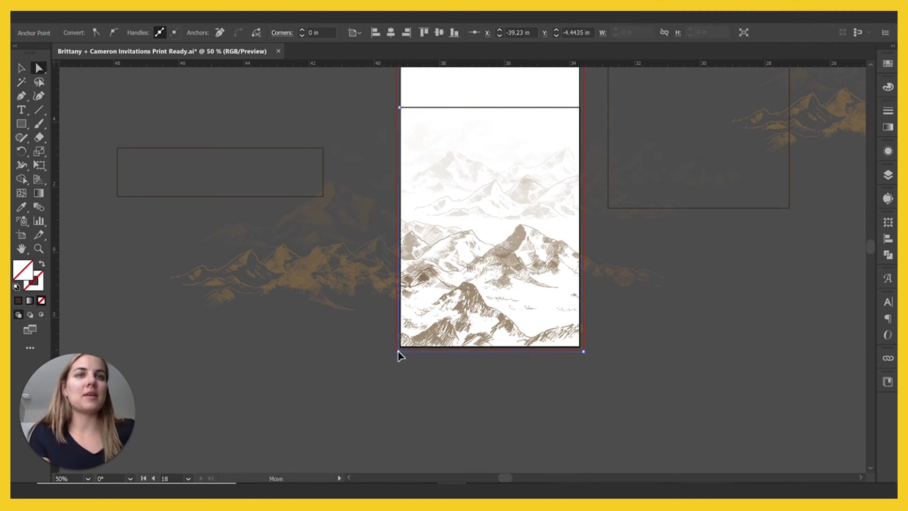
drag(401, 108, 397, 110)
drag(580, 148, 584, 111)
click(657, 364)
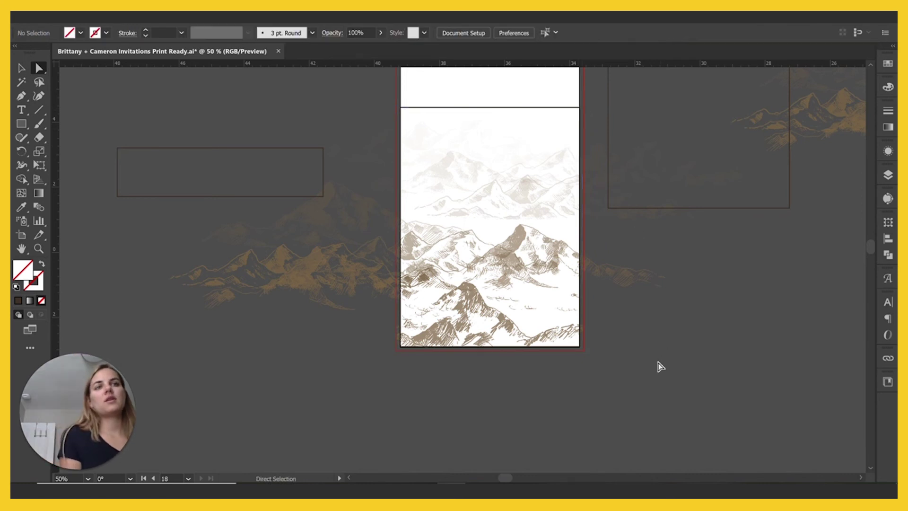
- Move the whole tall outline rectangle back onto the artboard so its base meets the top edge of the mountain outline
scroll(660, 366, up, 5)
scroll(631, 355, up, 5)
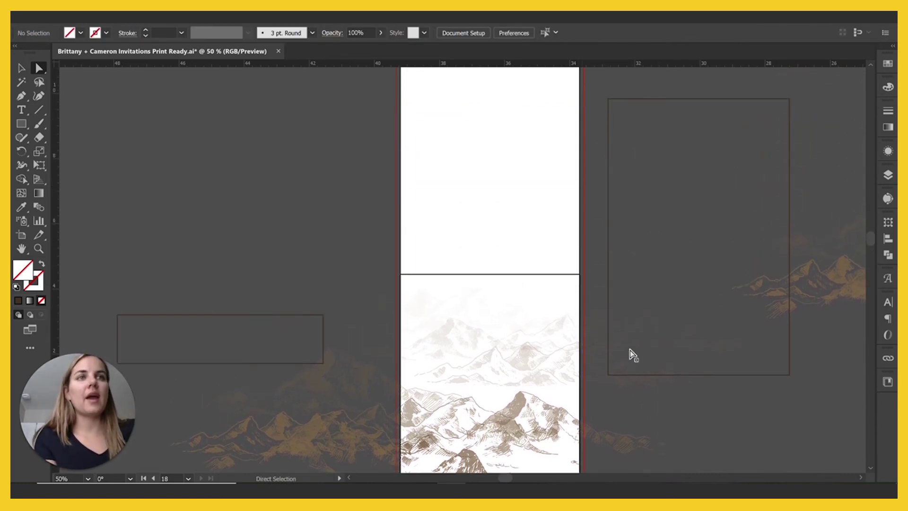
scroll(599, 365, down, 3)
scroll(534, 333, down, 4)
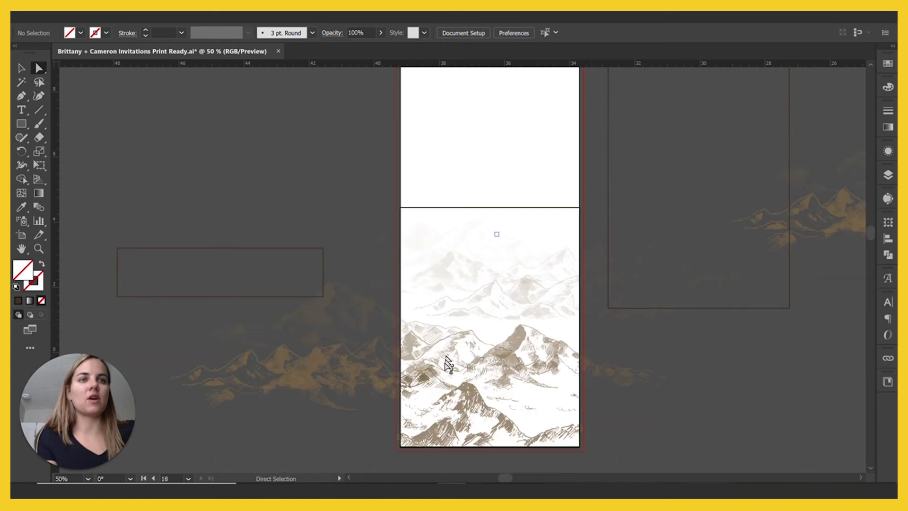
scroll(614, 406, up, 10)
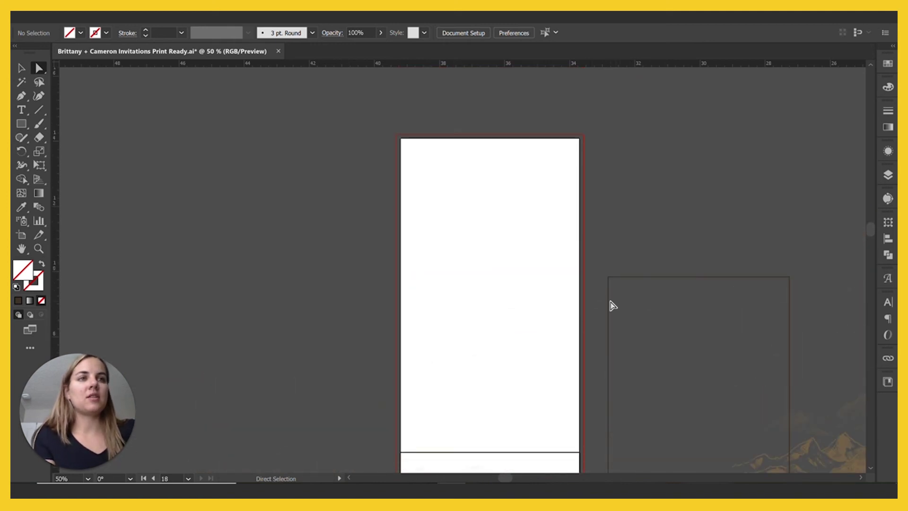
drag(609, 301, 419, 210)
key(ctrl+z)
click(21, 68)
click(657, 276)
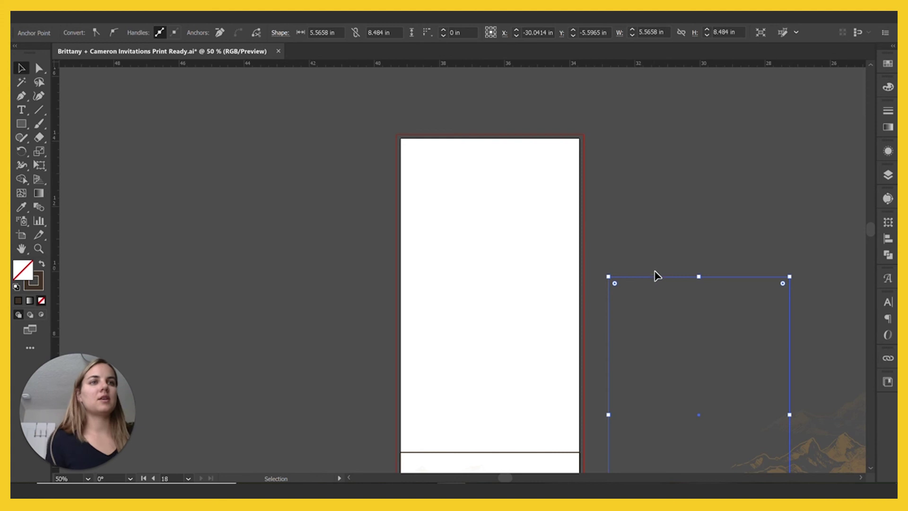
drag(657, 282, 447, 180)
- Move the strip outline rectangle across the artboard's top end, resting on the tall outline's upper edge, and deselect it
scroll(635, 246, down, 8)
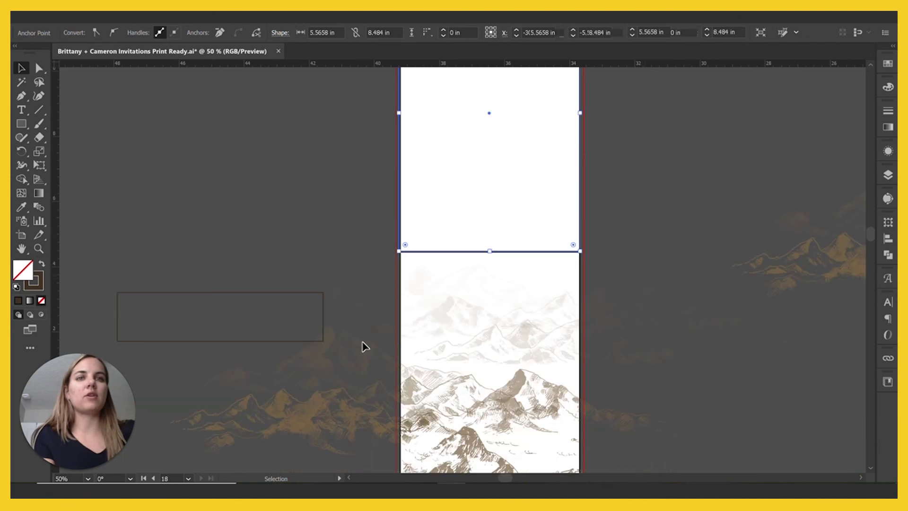
drag(291, 295, 346, 87)
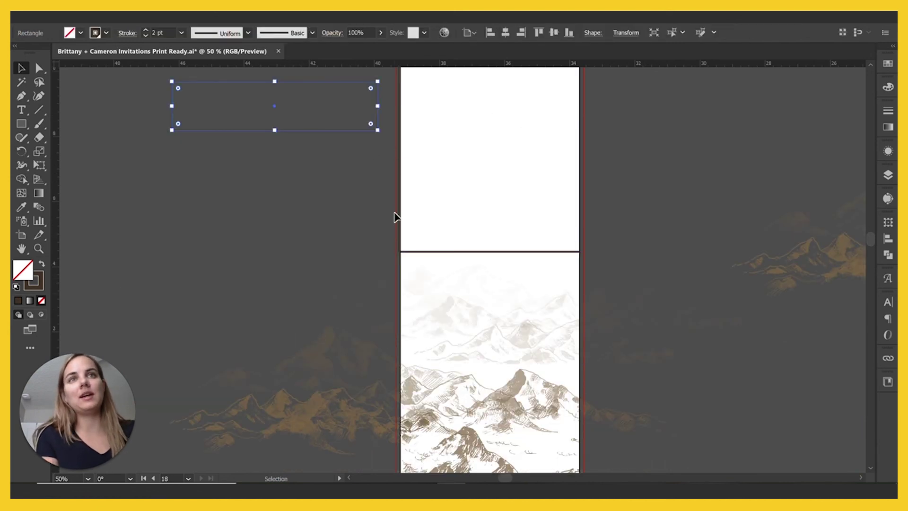
scroll(396, 217, up, 7)
drag(327, 260, 532, 108)
click(631, 209)
key(a)
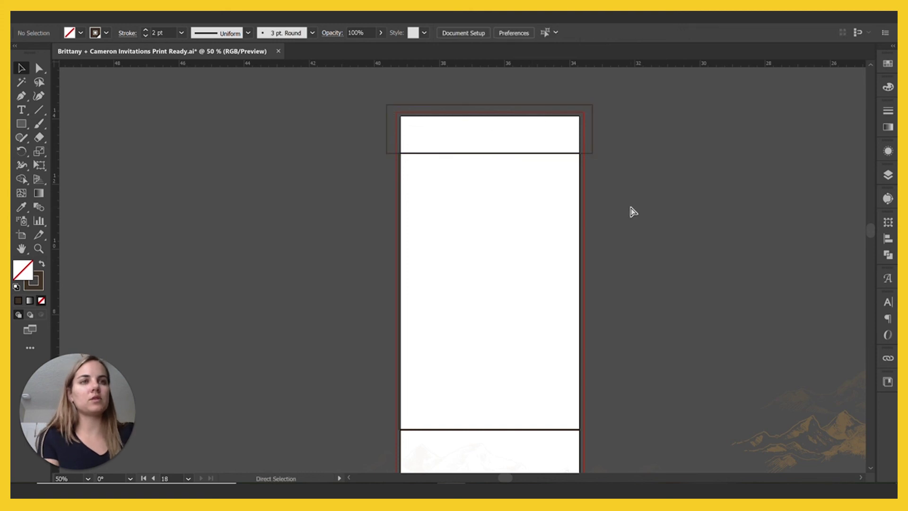
- Review the stacked outline rectangles and check the width and height of the one around the mountains
key(ctrl+minus)
scroll(633, 212, down, 4)
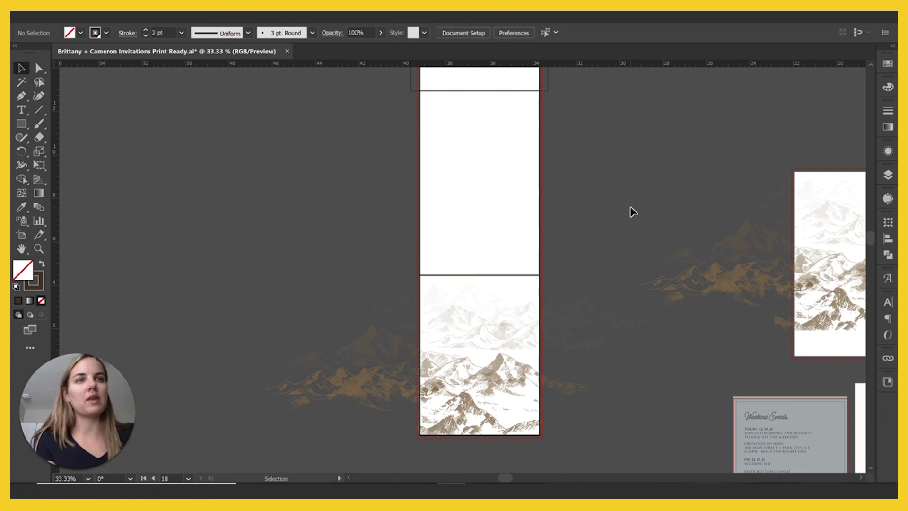
scroll(588, 188, up, 1)
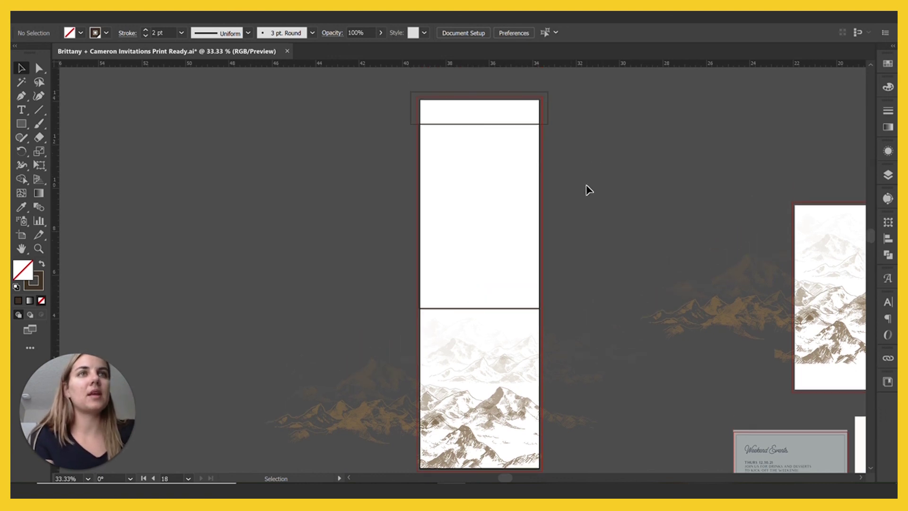
click(549, 115)
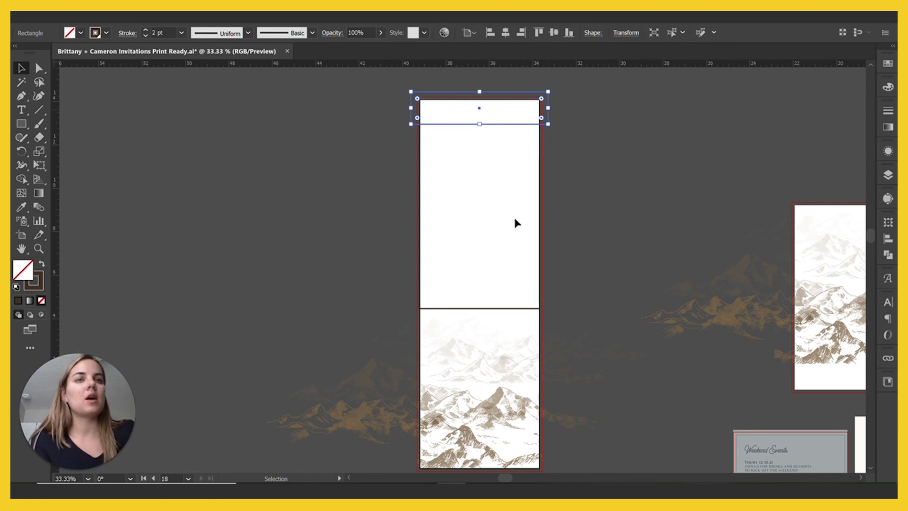
scroll(501, 293, down, 3)
click(539, 392)
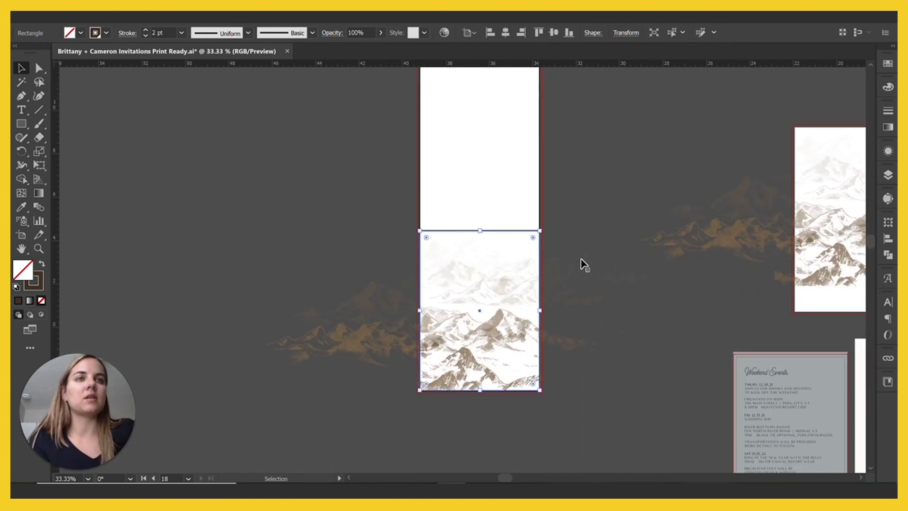
click(626, 33)
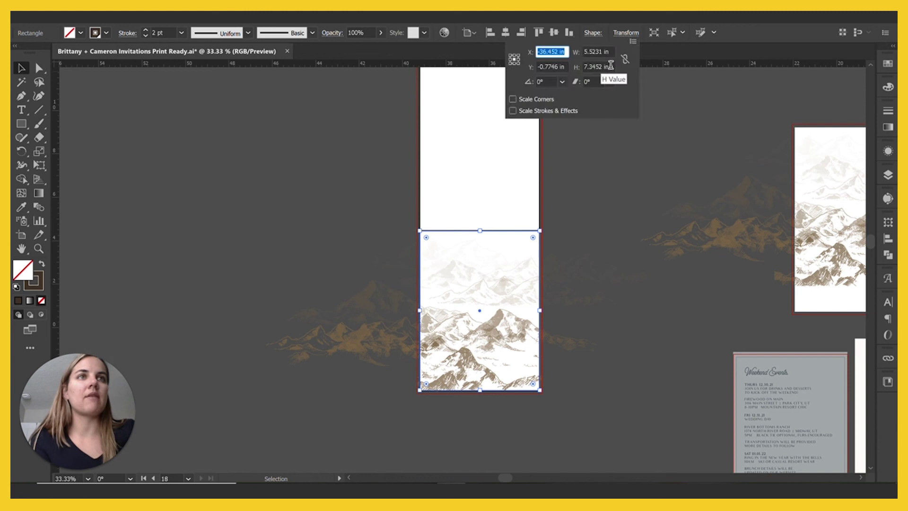
click(601, 181)
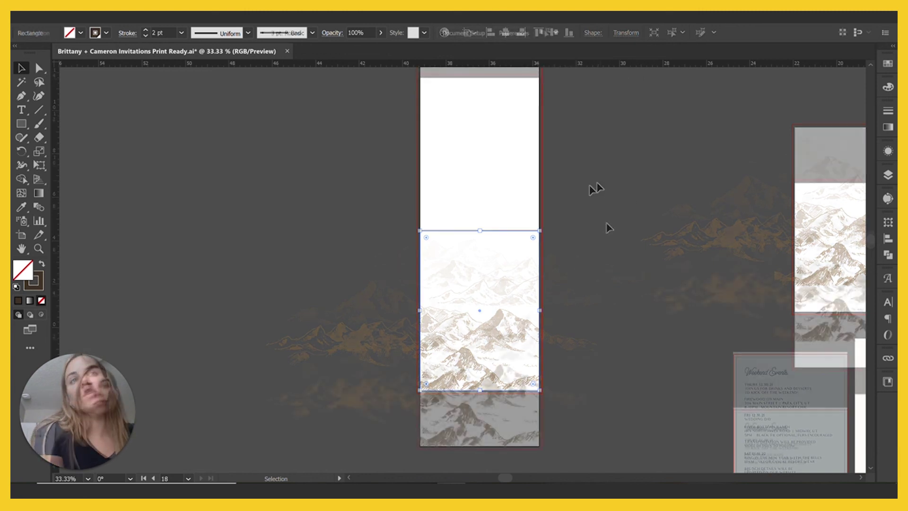